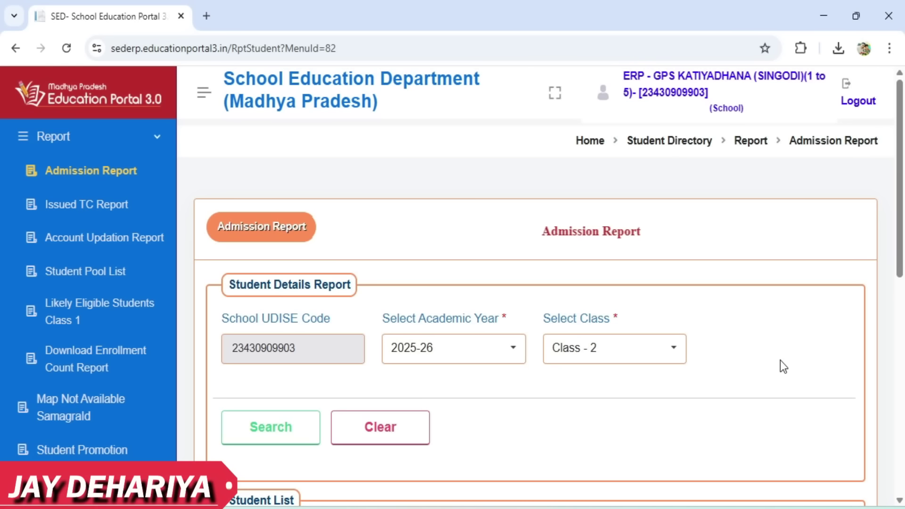
- Open the School Education Portal 3.0 login page at sederp.educationportal3.in in a new browser tab
{"action": "left_click", "coordinate": [207, 16]}
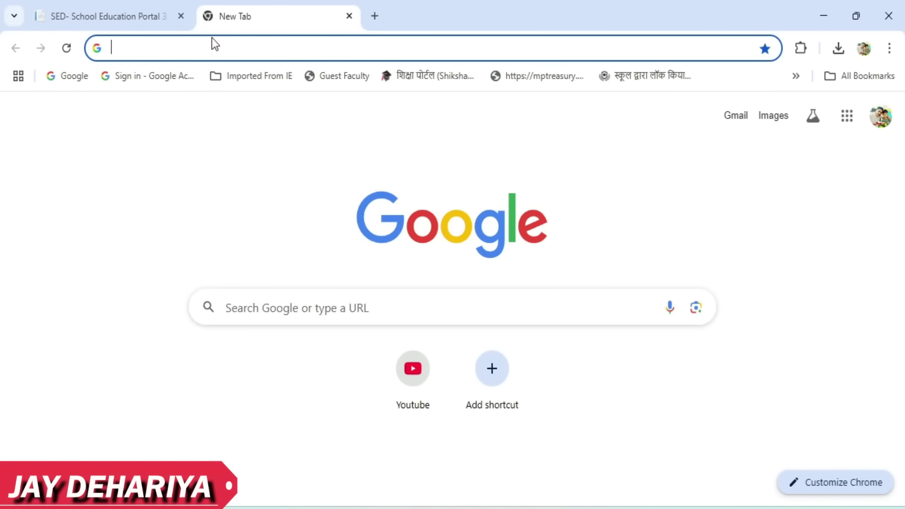
{"action": "left_click", "coordinate": [207, 54]}
{"action": "type", "text": "educationportal3.in"}
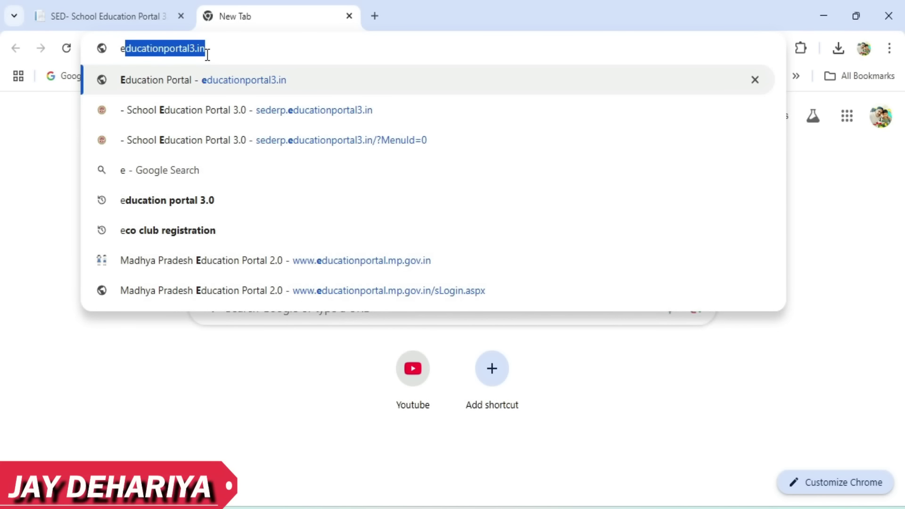
{"action": "left_click", "coordinate": [268, 110]}
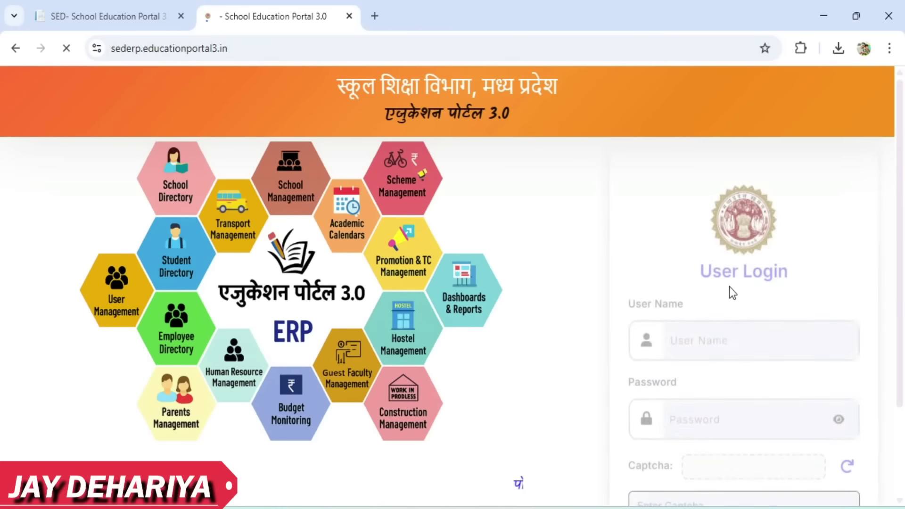
- Enter the displayed captcha code and log in to the portal with the prefilled school credentials
{"action": "left_click", "coordinate": [759, 447]}
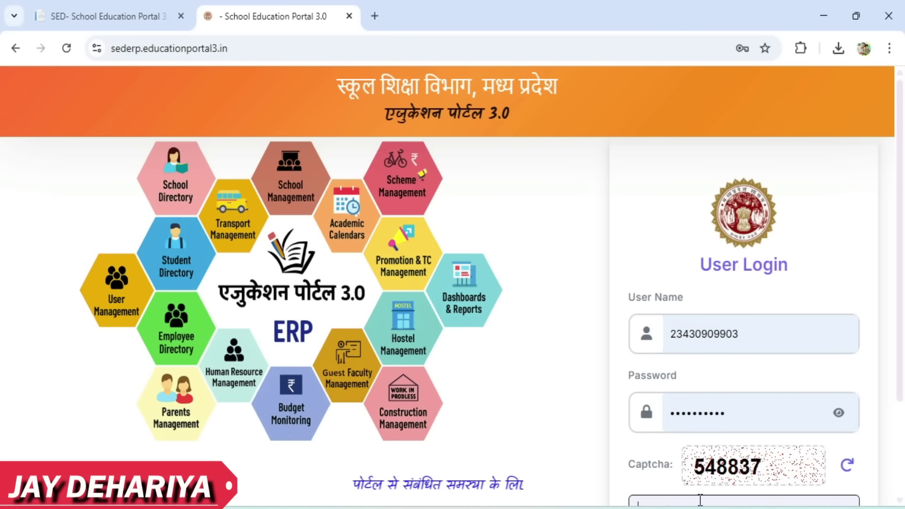
{"action": "type", "text": "548837"}
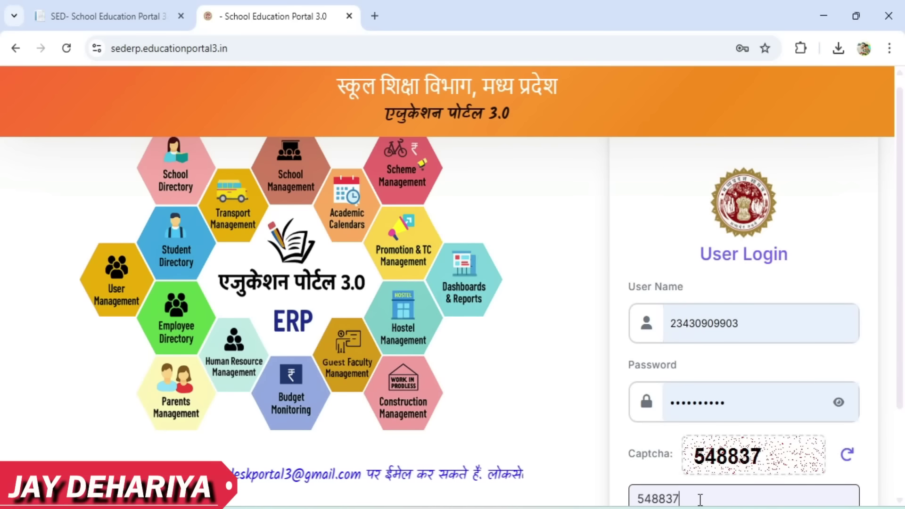
{"action": "scroll", "coordinate": [611, 468], "scroll_direction": "down", "scroll_amount": 2}
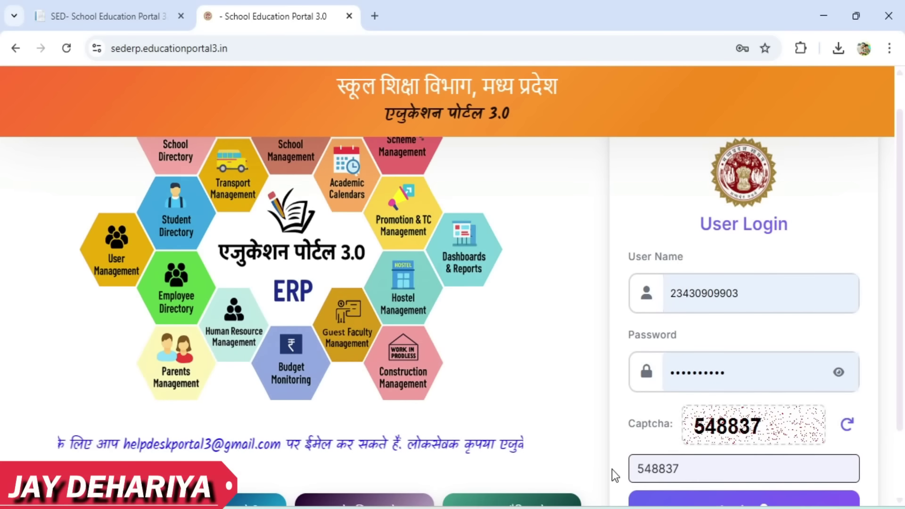
{"action": "left_click", "coordinate": [715, 461]}
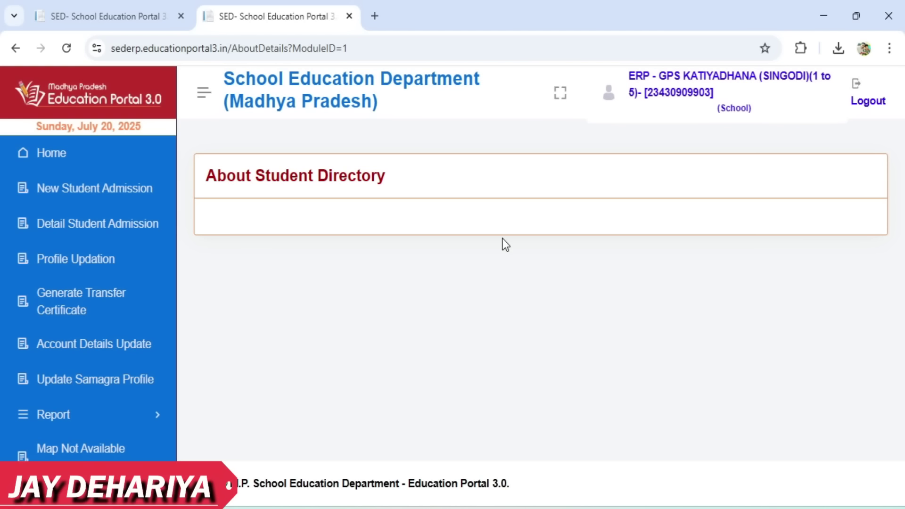
- In Generate Transfer Certificate, search for the student with academic year 2025-26 and the copied Samagra ID
{"action": "left_click", "coordinate": [66, 305]}
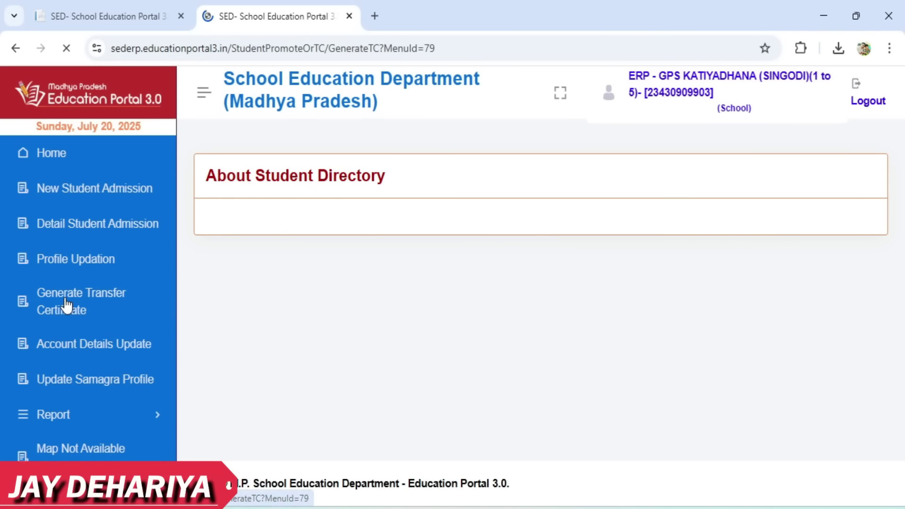
{"action": "left_click", "coordinate": [352, 345]}
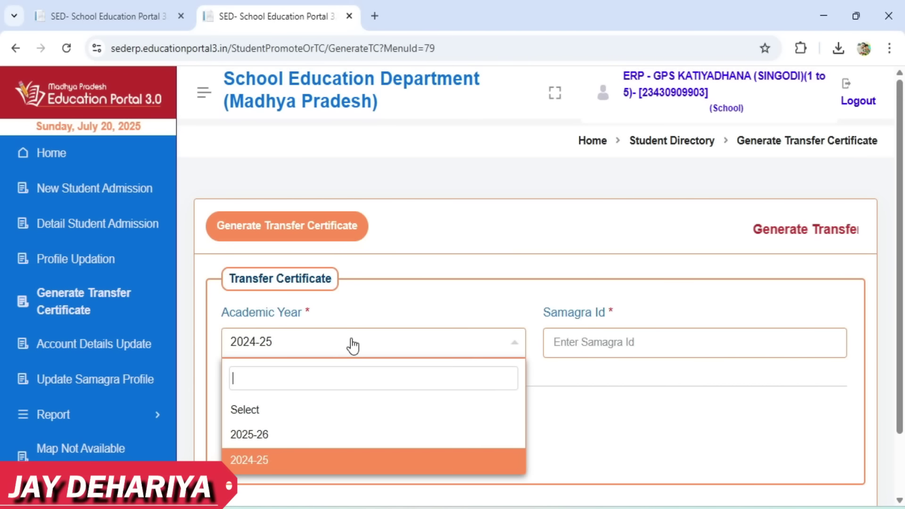
{"action": "left_click", "coordinate": [300, 443]}
{"action": "left_click", "coordinate": [601, 347]}
{"action": "key", "text": "ctrl+v"}
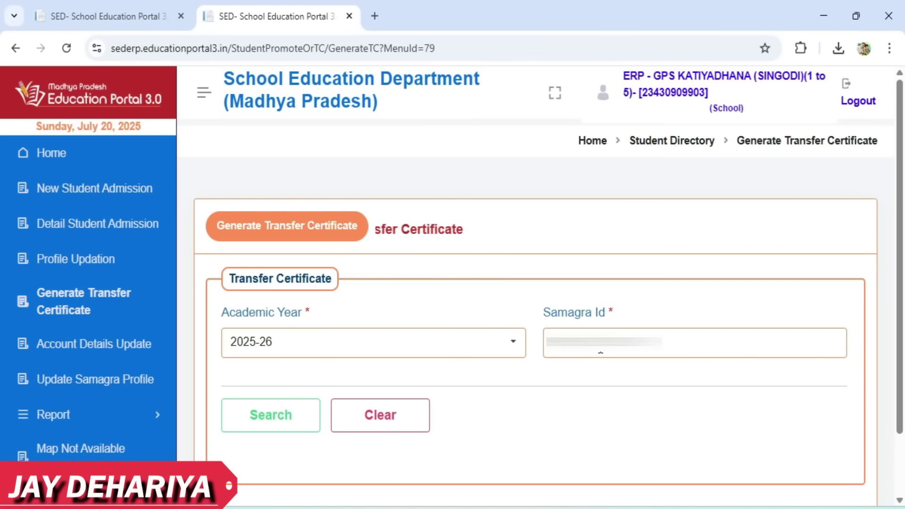
{"action": "left_click", "coordinate": [250, 424]}
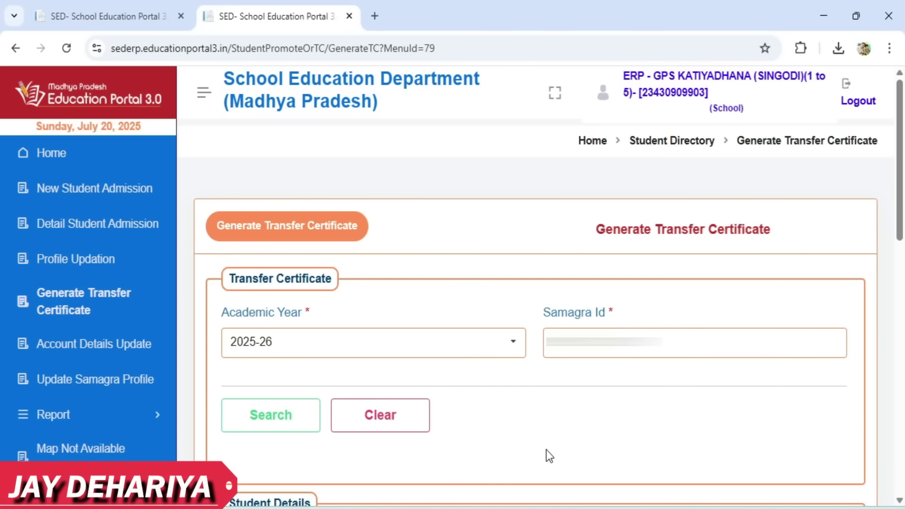
- Generate the student's transfer certificate with behaviour "Goog" and reason to leave "Wrong Entry", and acknowledge the confirmation
{"action": "scroll", "coordinate": [546, 450], "scroll_direction": "down", "scroll_amount": 10}
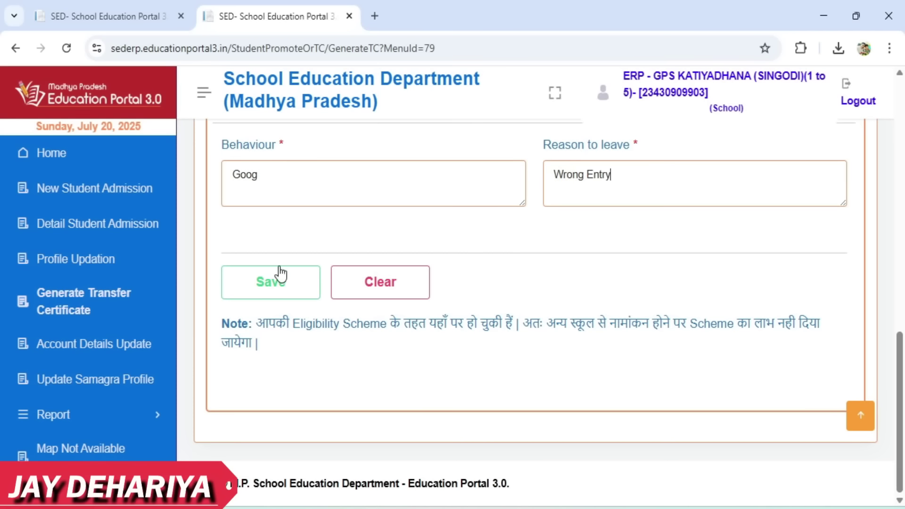
{"action": "left_click", "coordinate": [270, 290]}
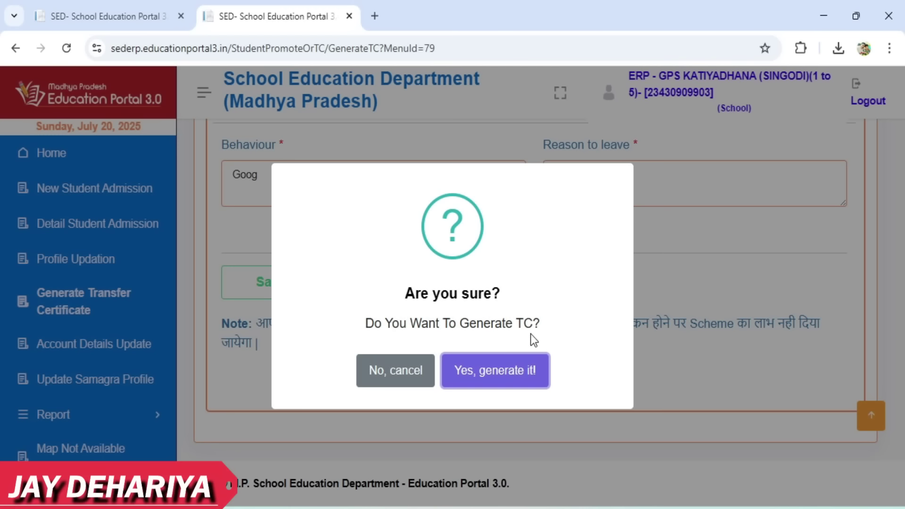
{"action": "left_click", "coordinate": [495, 380]}
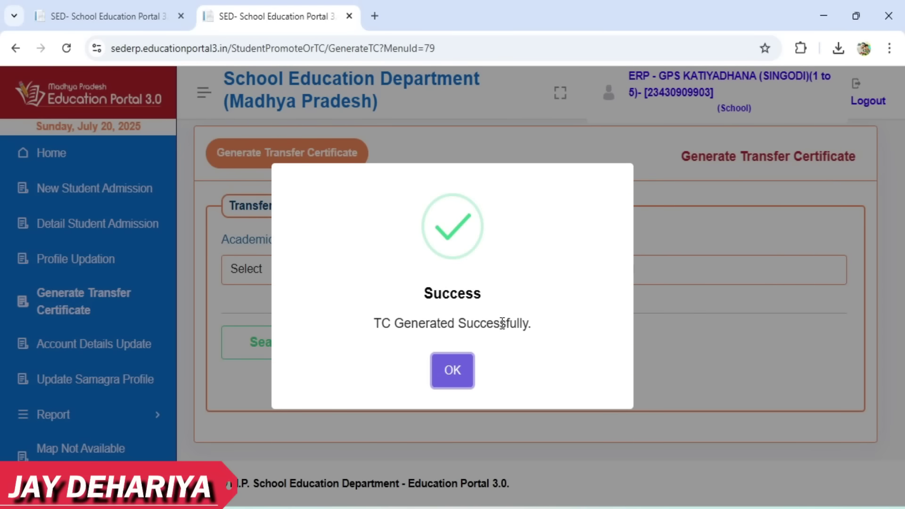
{"action": "left_click", "coordinate": [448, 374]}
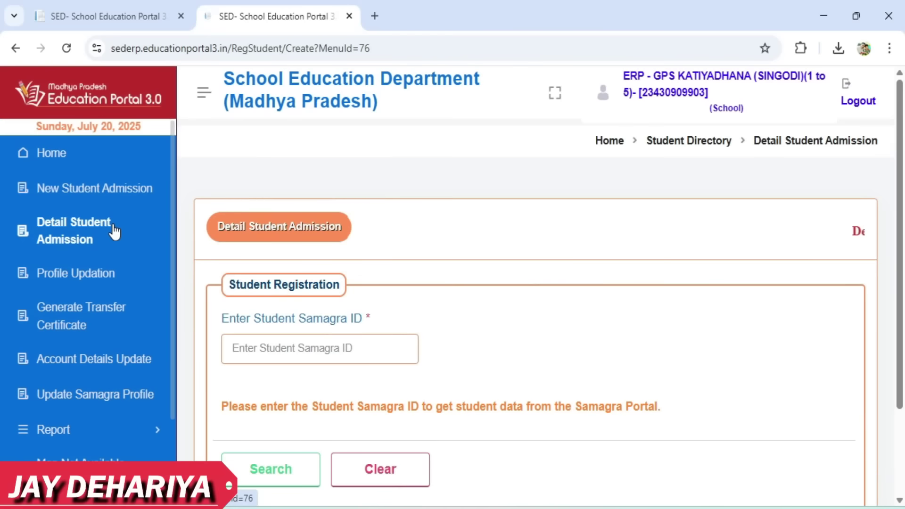
- Paste the student's Samagra ID into Detail Student Admission and search for the student's data
{"action": "left_click", "coordinate": [300, 353]}
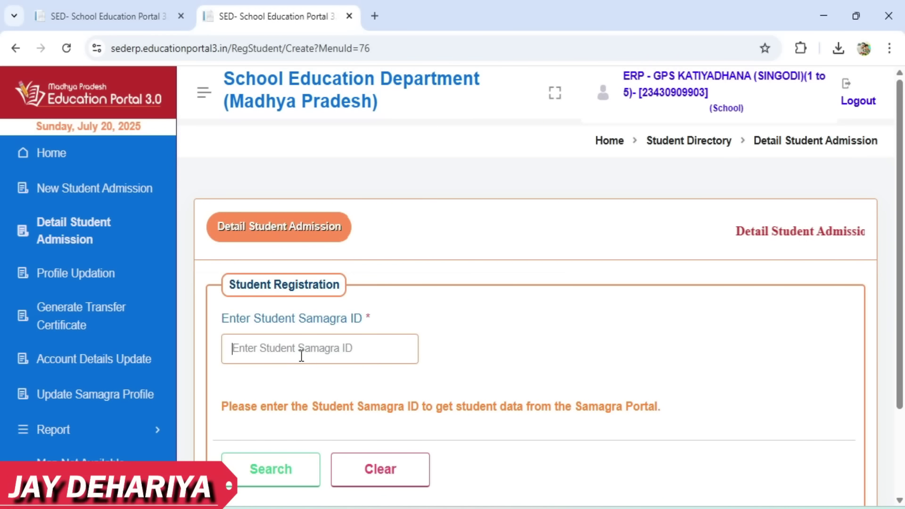
{"action": "key", "text": "ctrl+v"}
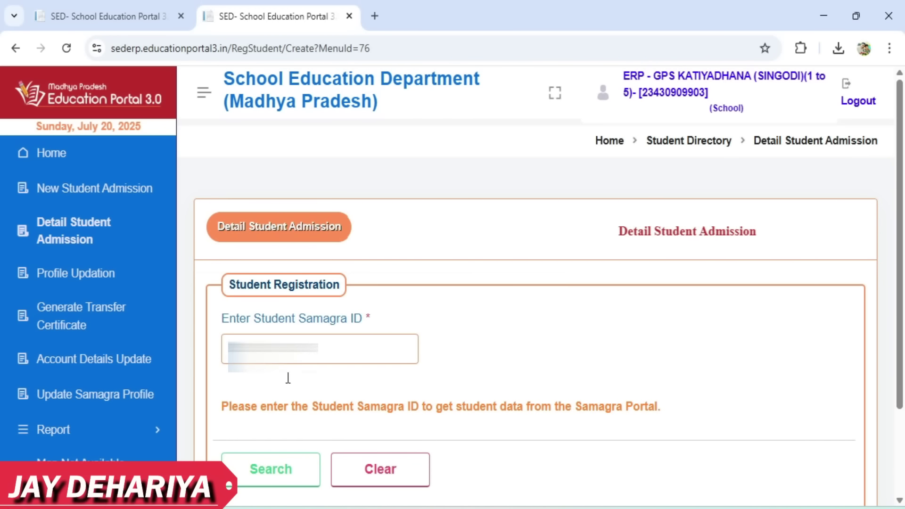
{"action": "left_click", "coordinate": [255, 469]}
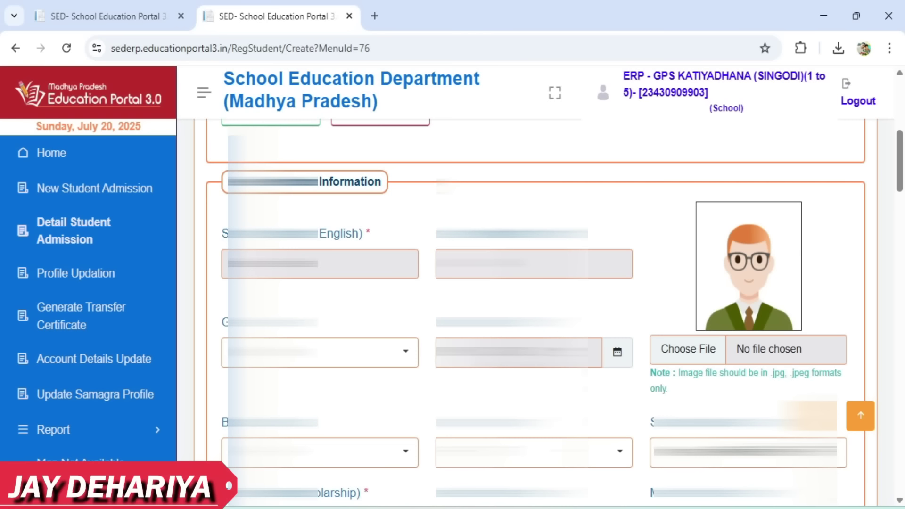
- Set the percentage to 76 in the Previous Academic Year Information section
{"action": "scroll", "coordinate": [542, 311], "scroll_direction": "down", "scroll_amount": 10}
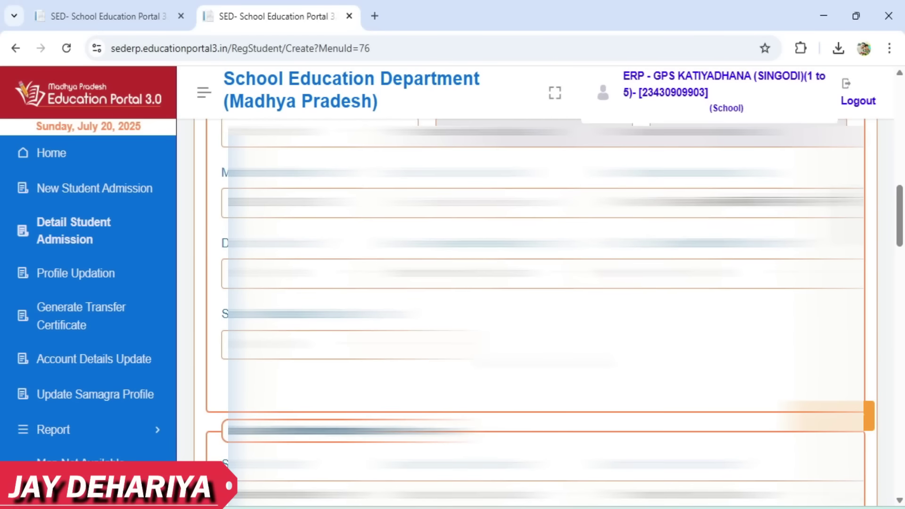
{"action": "scroll", "coordinate": [542, 311], "scroll_direction": "down", "scroll_amount": 10}
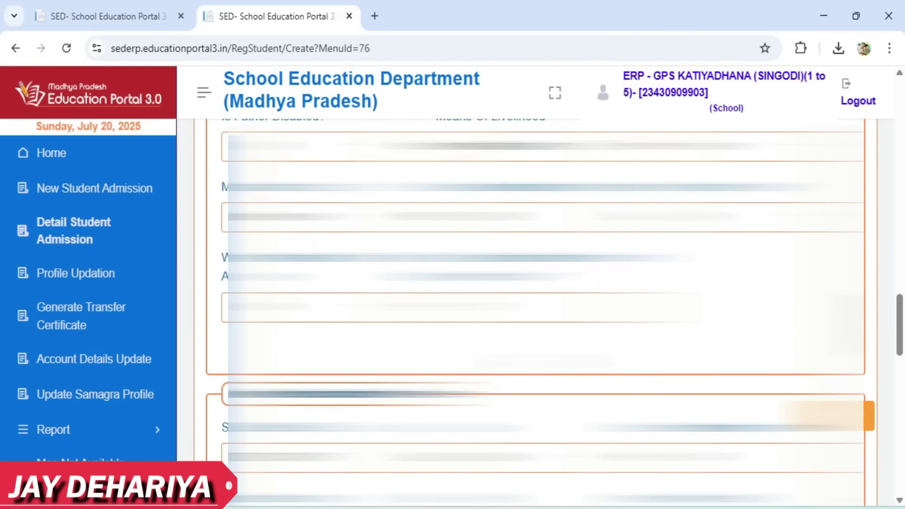
{"action": "scroll", "coordinate": [542, 358], "scroll_direction": "down", "scroll_amount": 6}
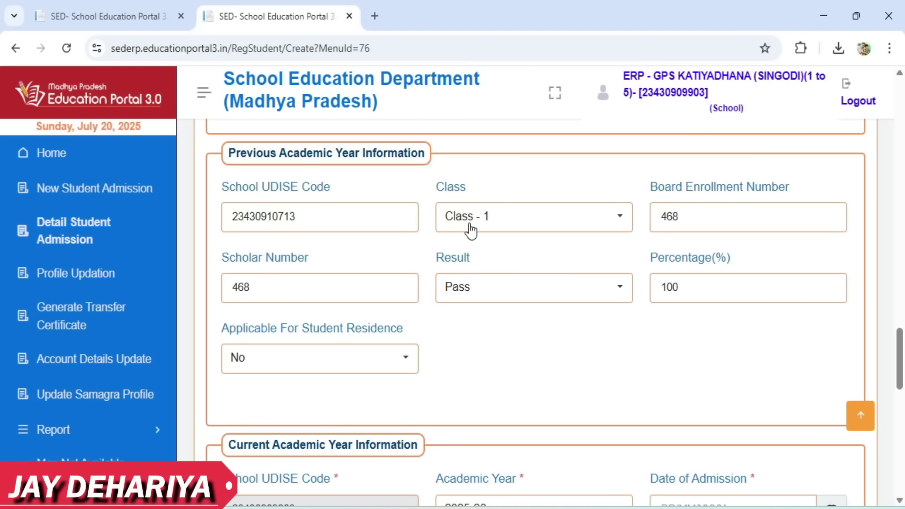
{"action": "left_click", "coordinate": [687, 293]}
{"action": "key", "text": "BackSpace"}
{"action": "key", "text": "BackSpace"}
{"action": "key", "text": "BackSpace"}
{"action": "type", "text": "76"}
- In Current Academic Year Information, set the date of admission to 01/07/2025 and the class to Class - 1
{"action": "scroll", "coordinate": [593, 342], "scroll_direction": "down", "scroll_amount": 1}
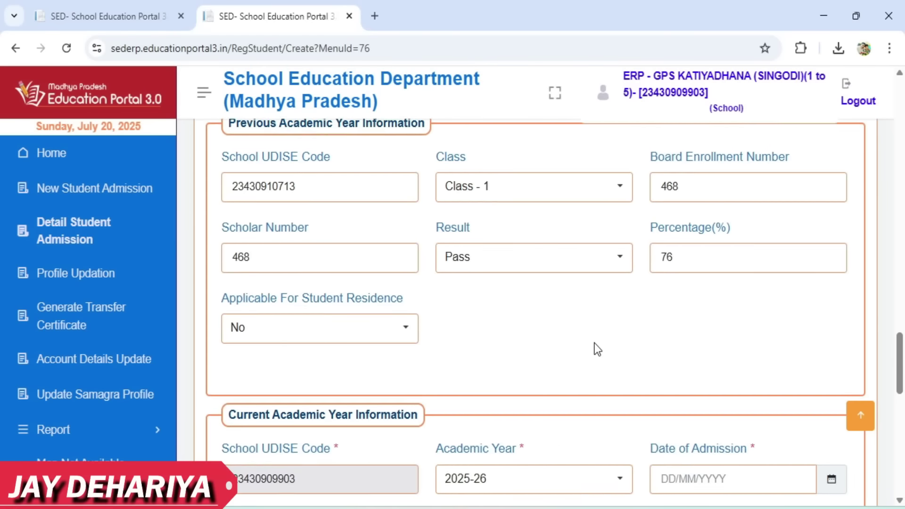
{"action": "scroll", "coordinate": [595, 348], "scroll_direction": "down", "scroll_amount": 5}
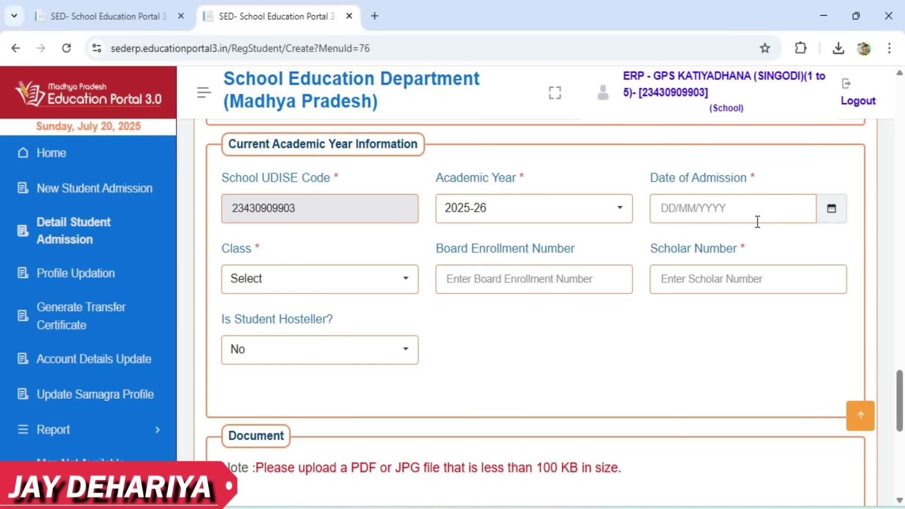
{"action": "left_click", "coordinate": [832, 210]}
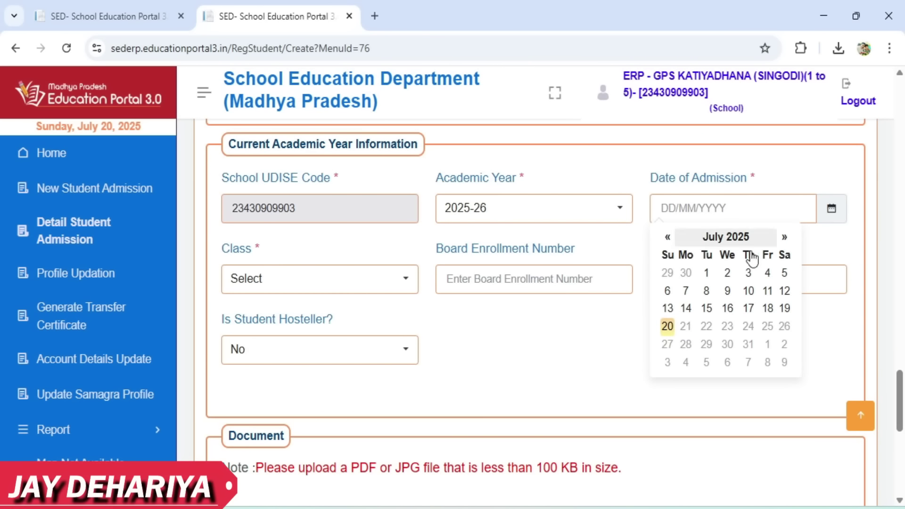
{"action": "left_click", "coordinate": [706, 274]}
{"action": "left_click", "coordinate": [323, 289]}
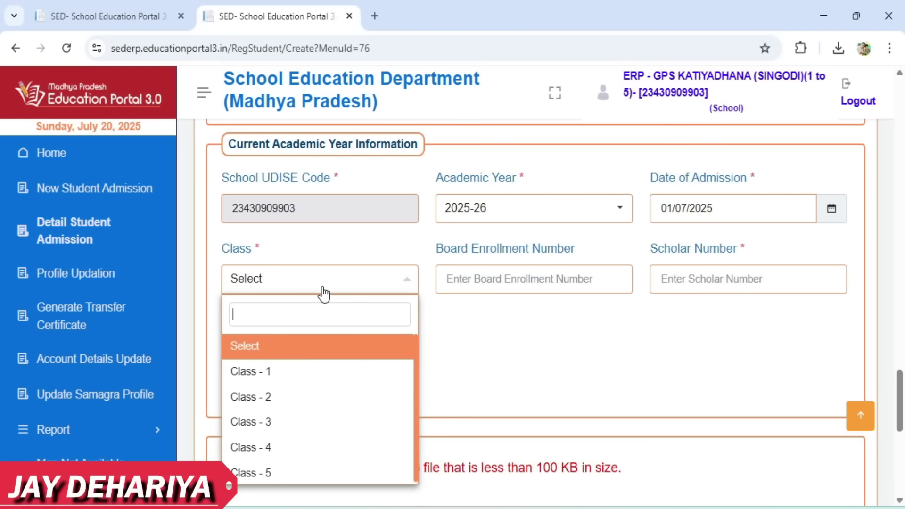
{"action": "left_click", "coordinate": [276, 380]}
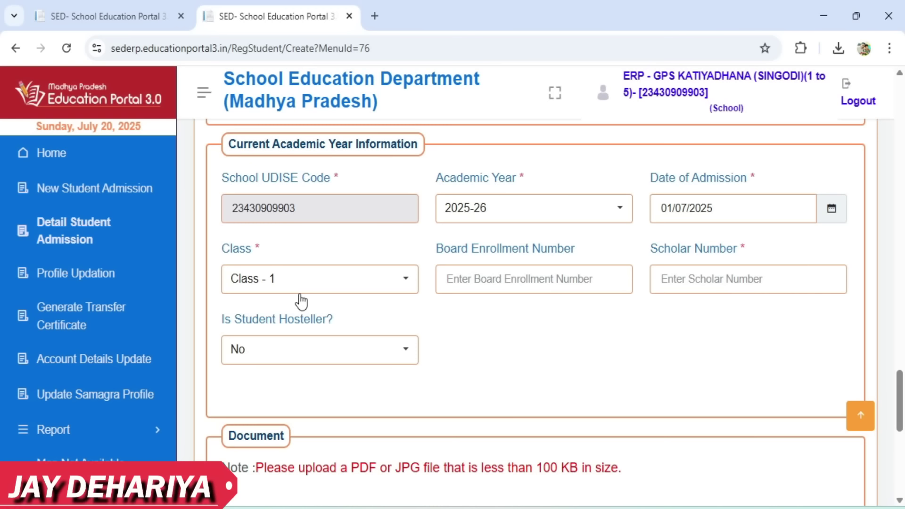
- Fill in the current year's board enrollment number and scholar number with the same numbers as the previous academic year
{"action": "left_click", "coordinate": [475, 285]}
{"action": "type", "text": "468"}
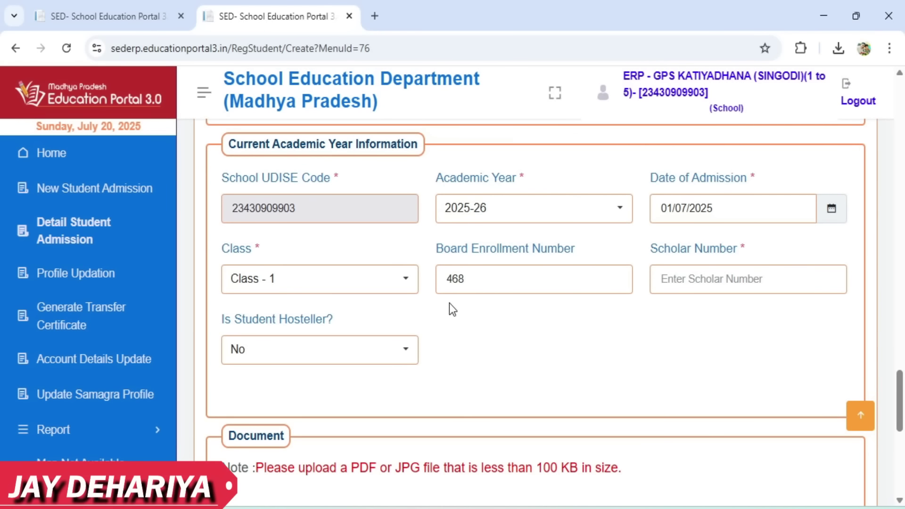
{"action": "left_click", "coordinate": [681, 288]}
{"action": "type", "text": "468"}
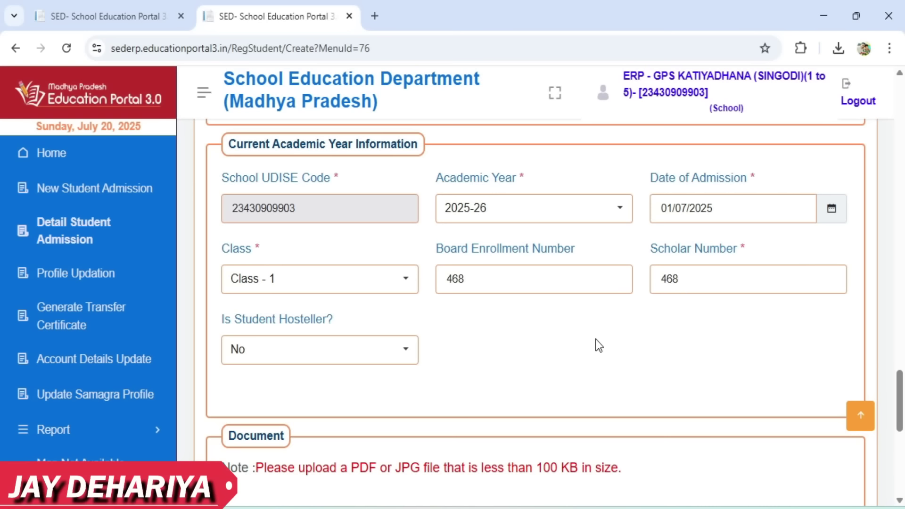
- Save the student's admission record without uploading documents, confirm the enrollment, and dismiss the browser's offer to save the address
{"action": "scroll", "coordinate": [596, 339], "scroll_direction": "down", "scroll_amount": 5}
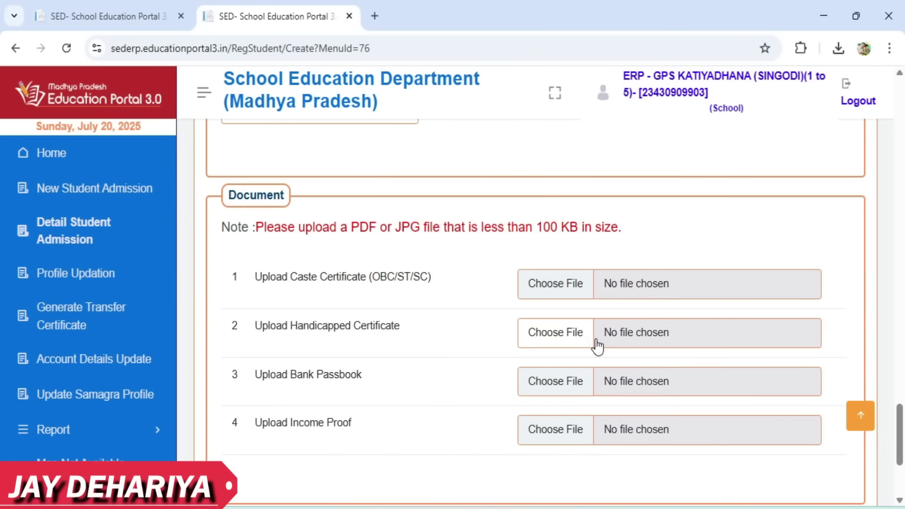
{"action": "scroll", "coordinate": [596, 340], "scroll_direction": "down", "scroll_amount": 2}
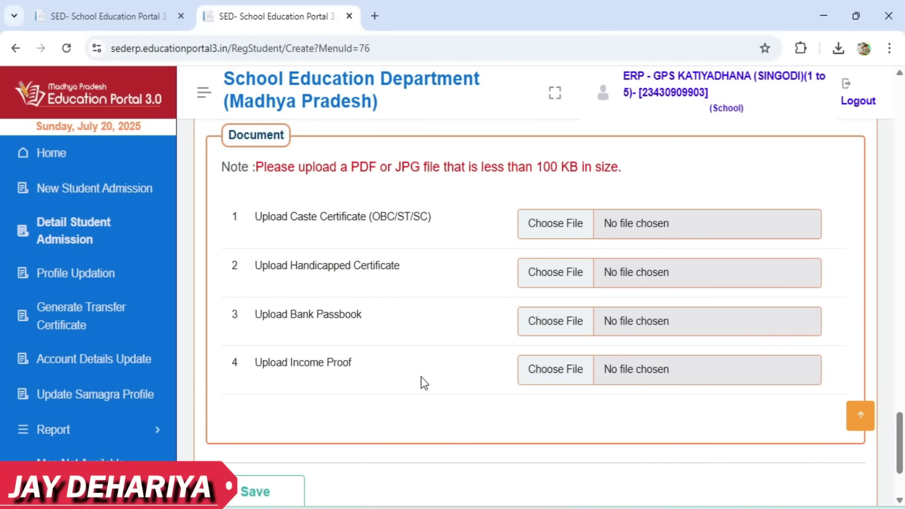
{"action": "scroll", "coordinate": [421, 380], "scroll_direction": "down", "scroll_amount": 2}
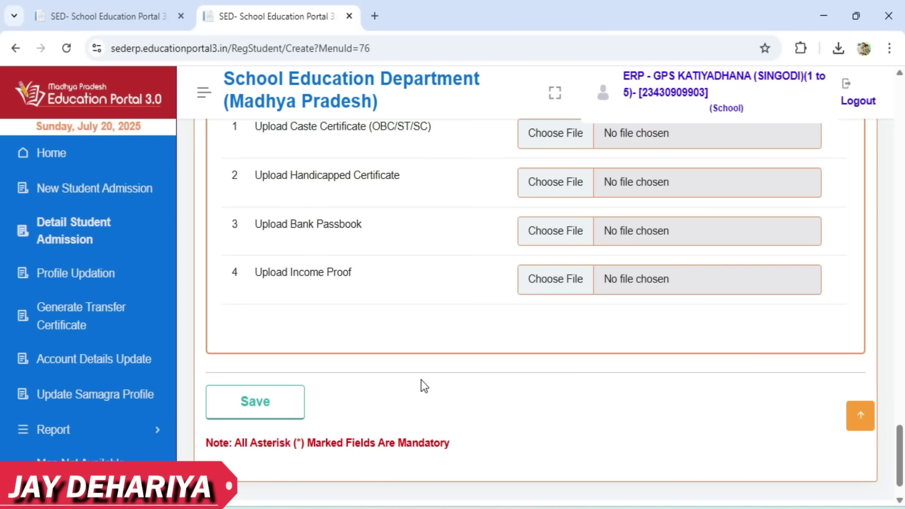
{"action": "left_click", "coordinate": [254, 404]}
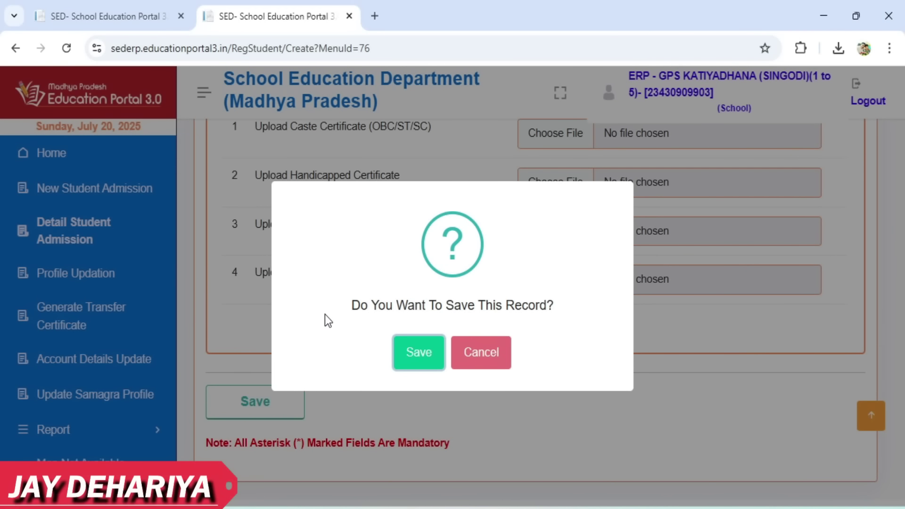
{"action": "left_click", "coordinate": [404, 355]}
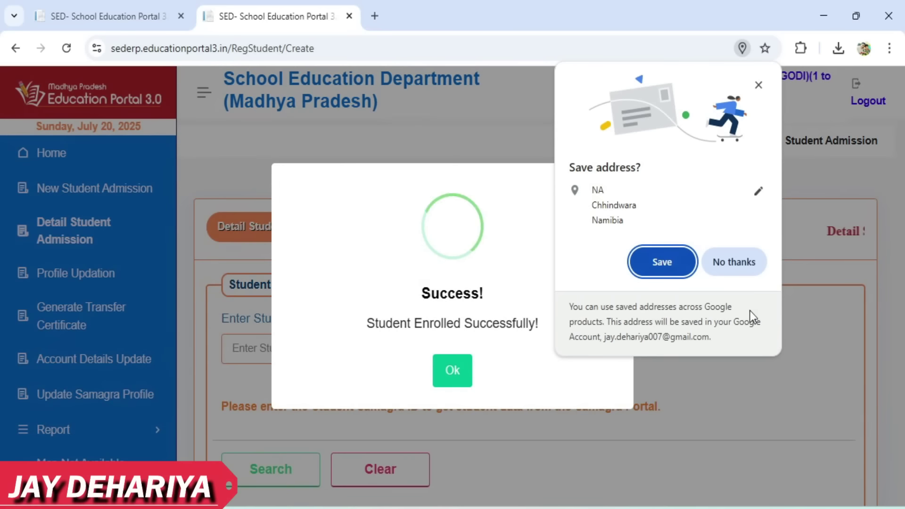
{"action": "left_click", "coordinate": [760, 87]}
{"action": "key", "text": "Return"}
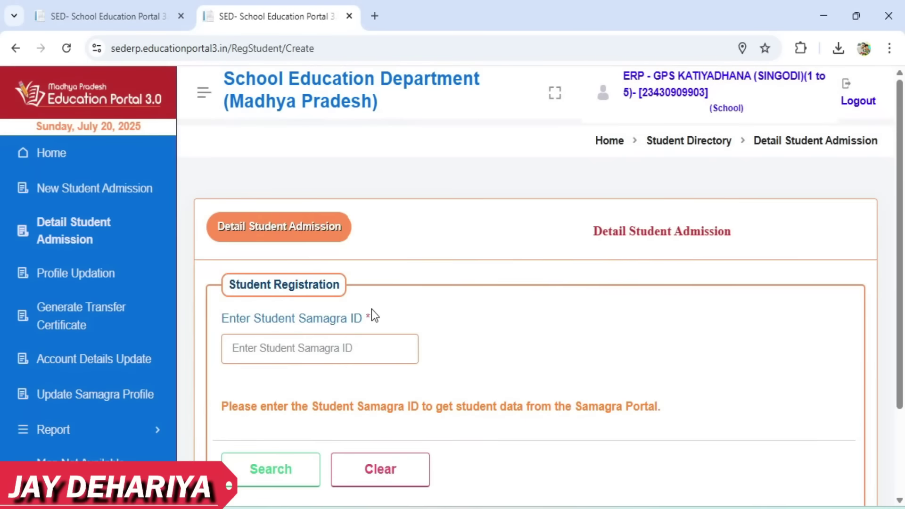